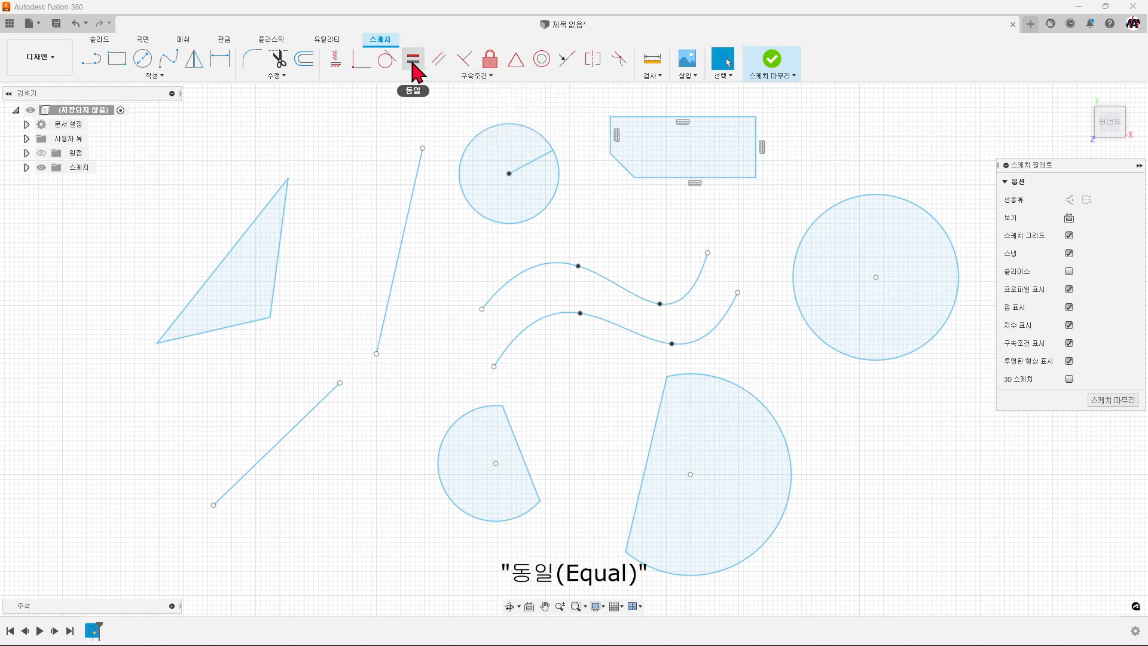
Step: Try an Equal constraint between the triangle's right side and its long upper-left side, and undo it
left_click(413, 60)
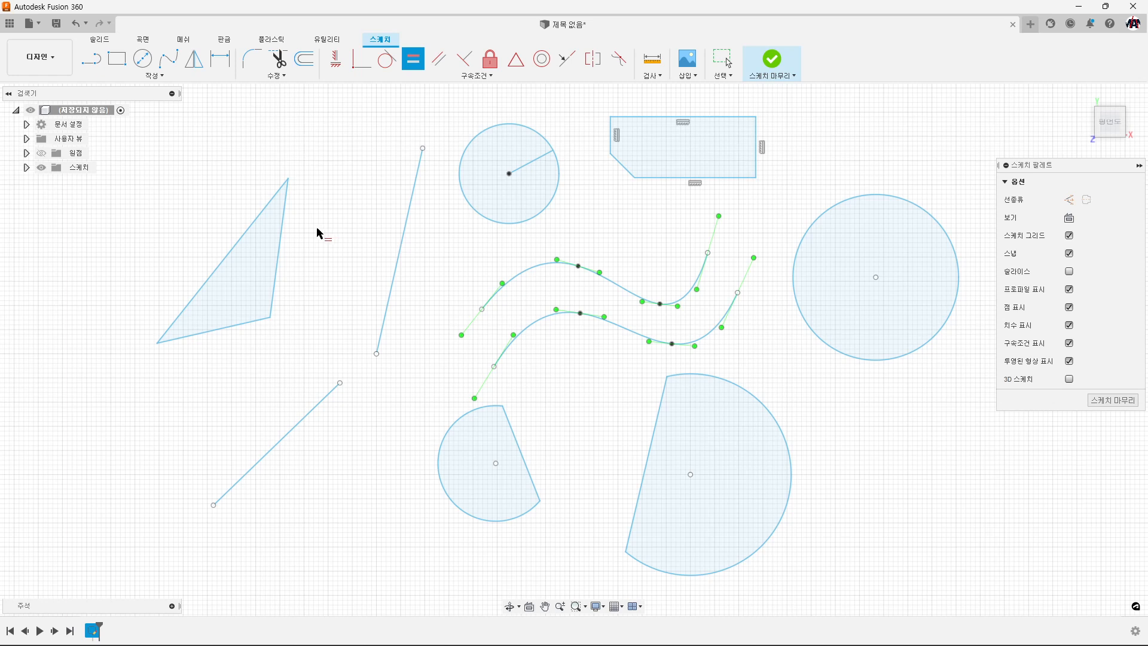
left_click(285, 235)
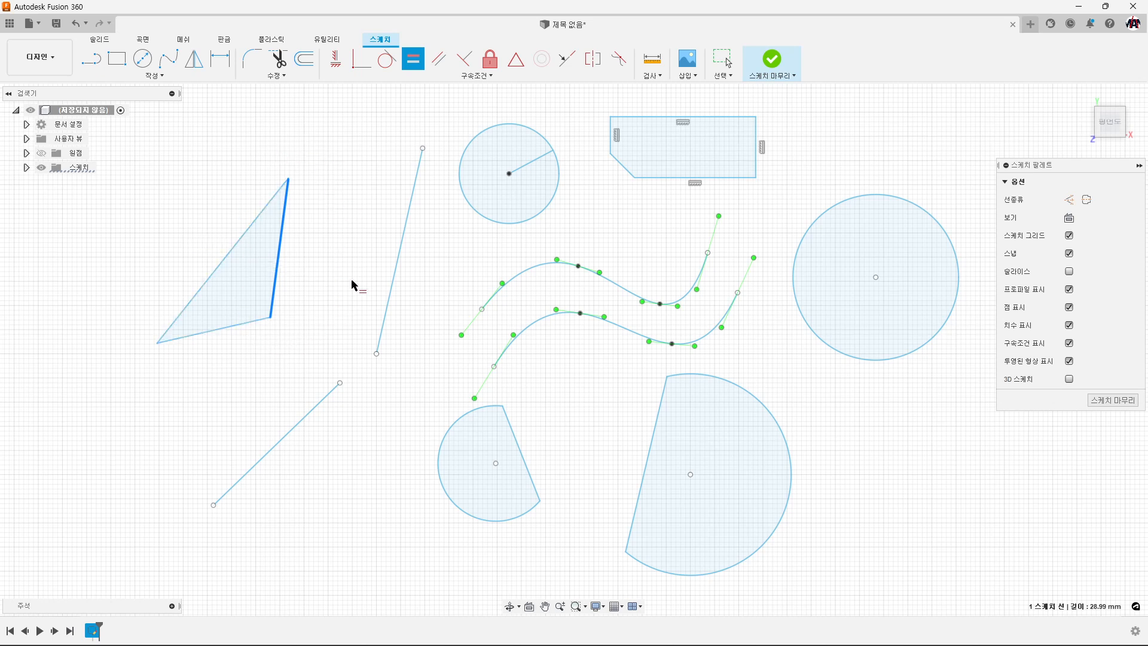
left_click(228, 262)
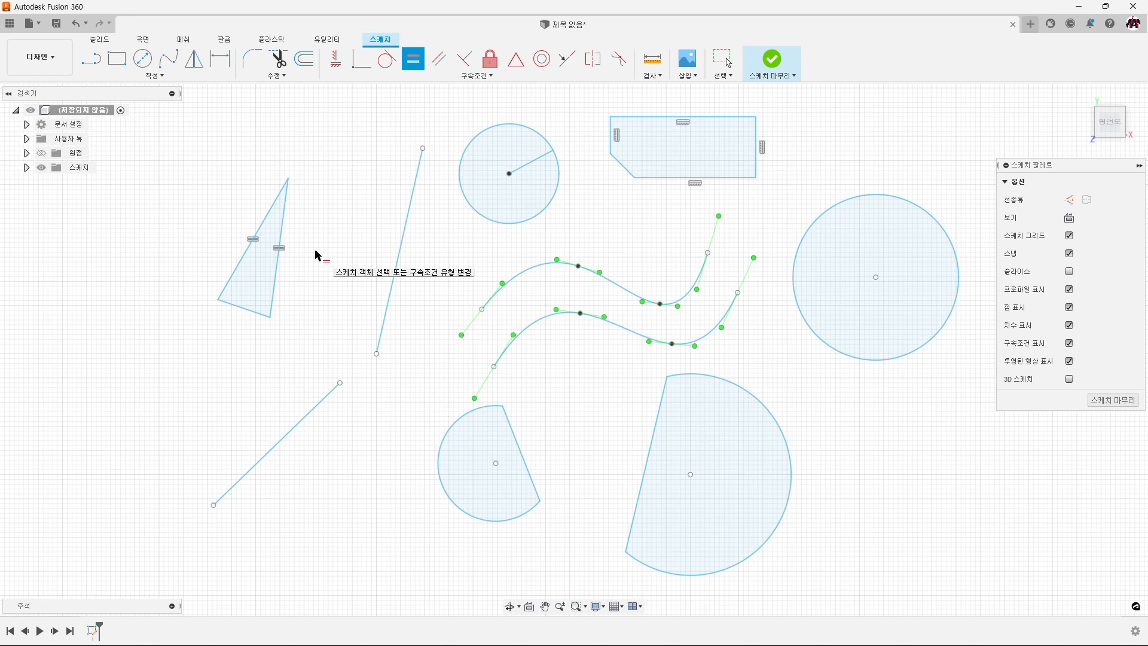
key("ctrl+z")
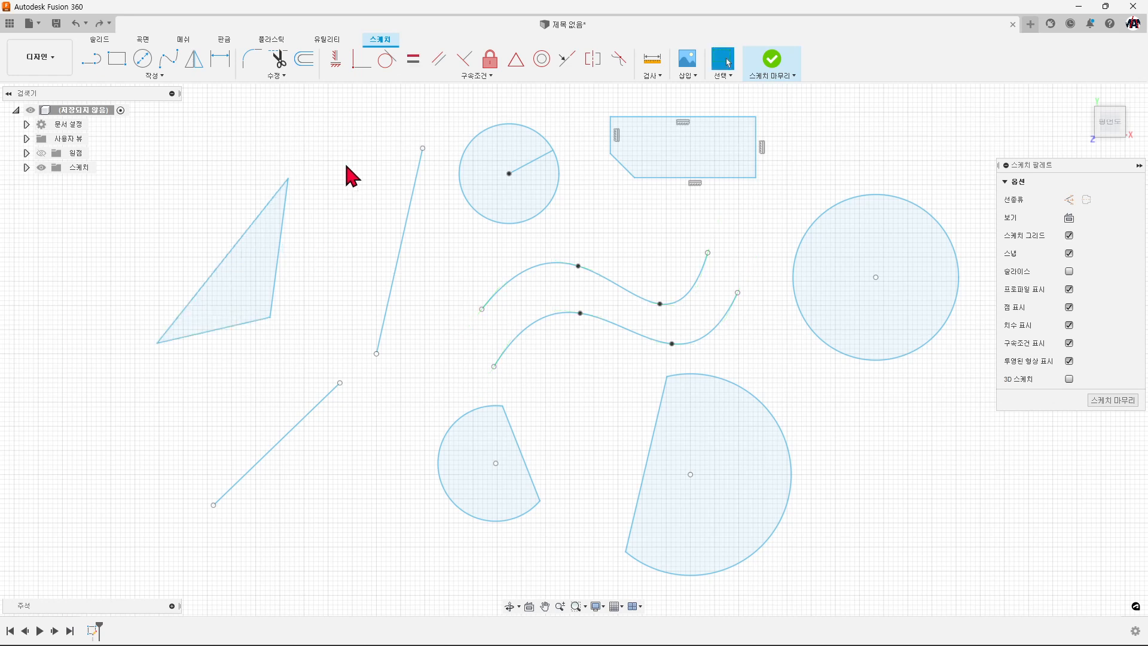
Step: Make all three sides of the triangle the same length with Equal constraints
left_click(251, 225)
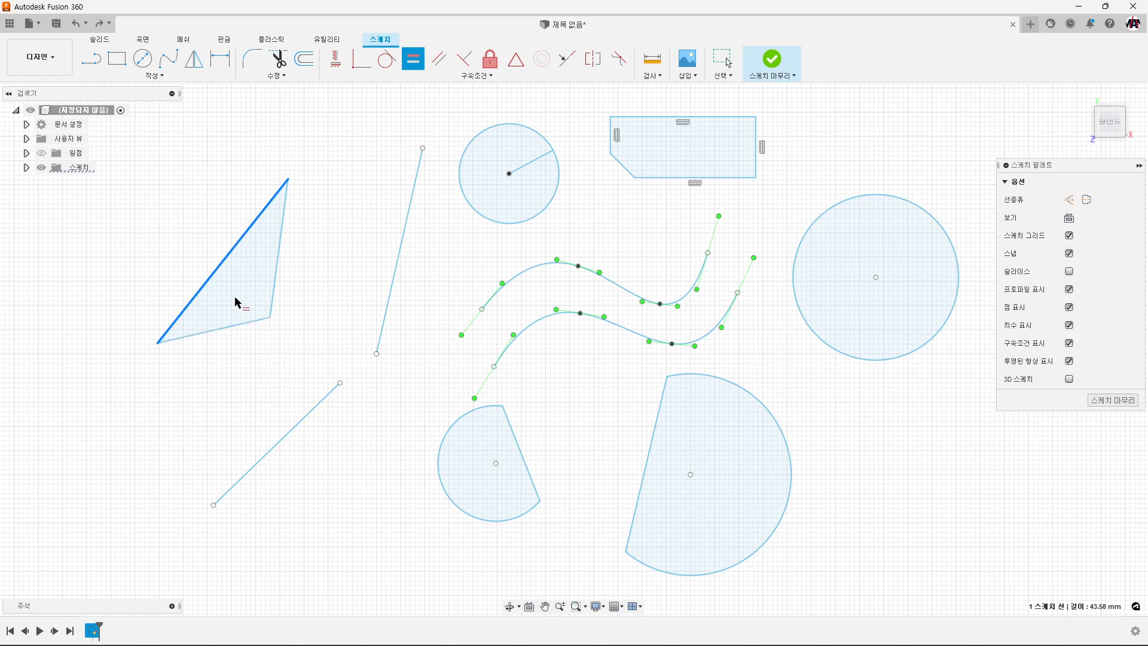
left_click(238, 328)
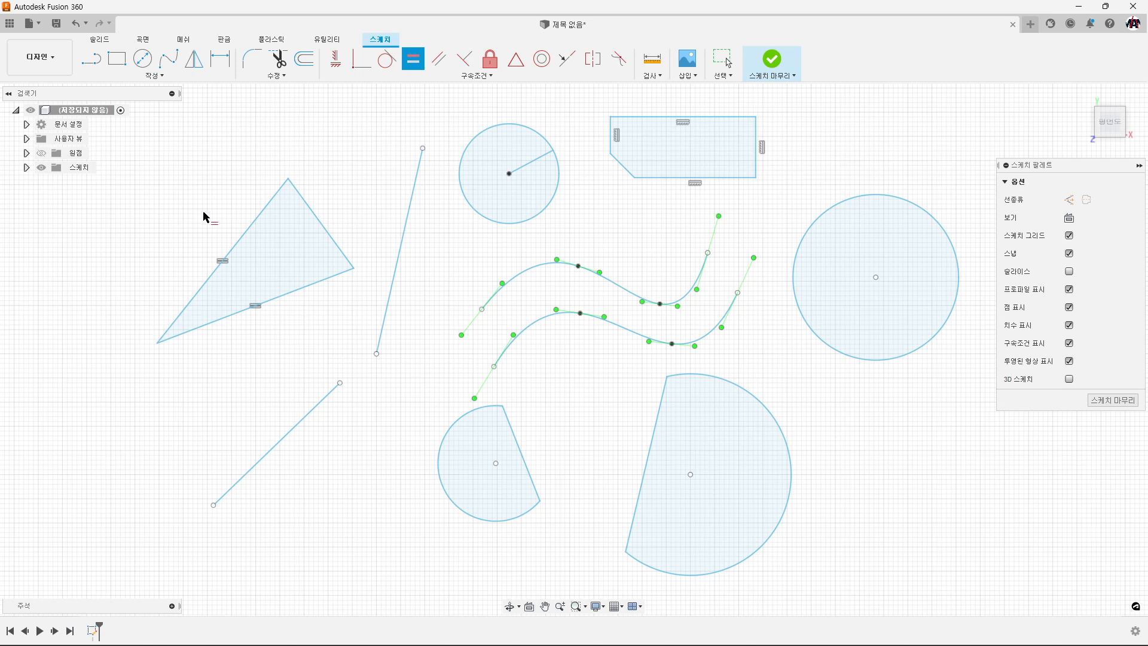
left_click(294, 293)
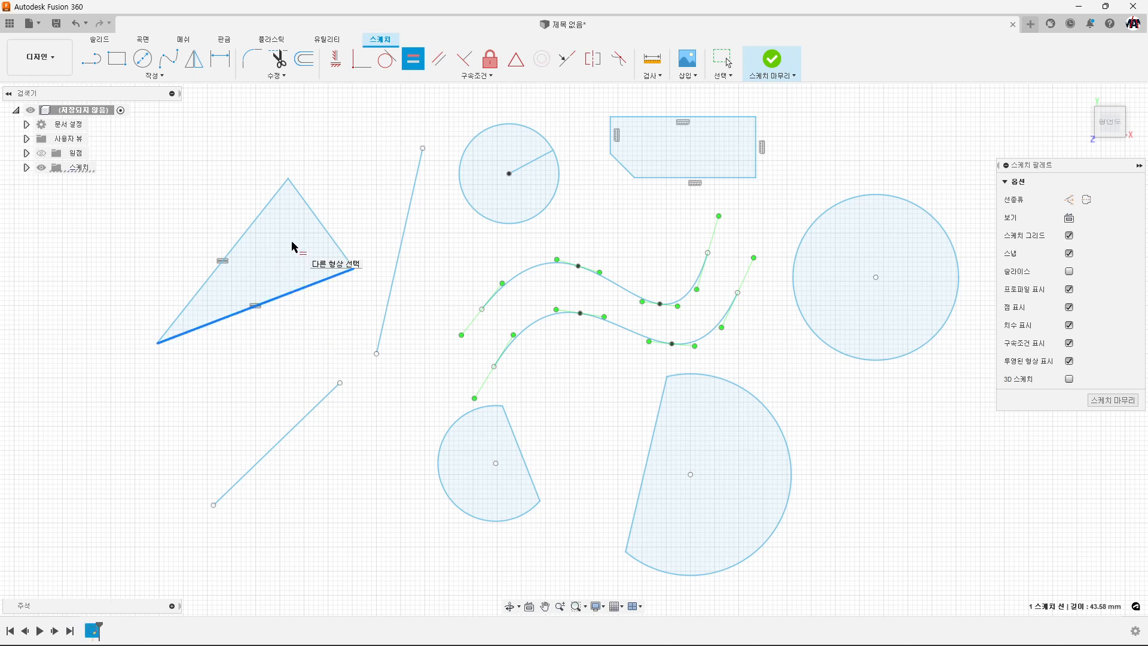
left_click(324, 231)
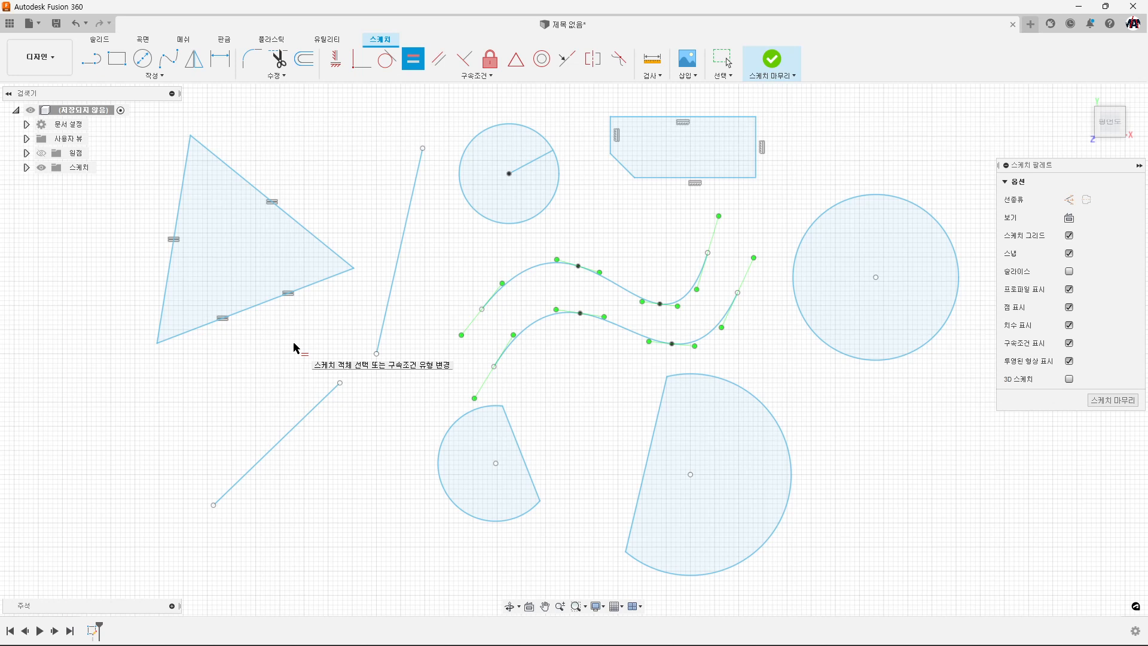
key("Escape")
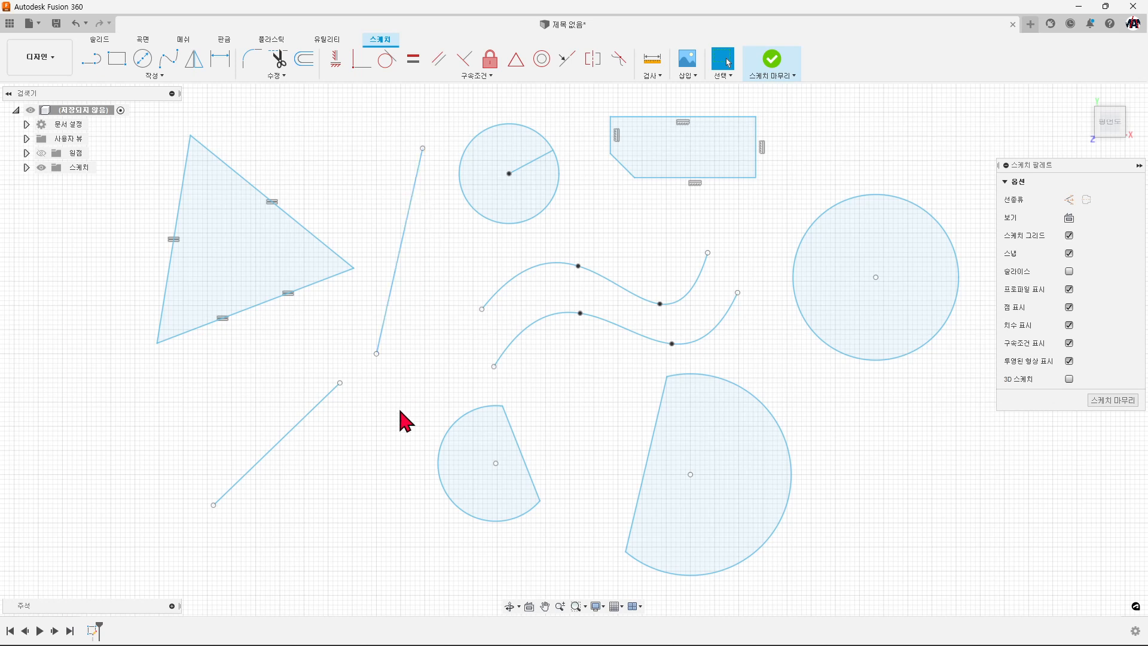
Step: Apply Equal constraints between the triangle and both separate lines: its lower side with the diagonal line, its upper-right side with the steep line
left_click(411, 64)
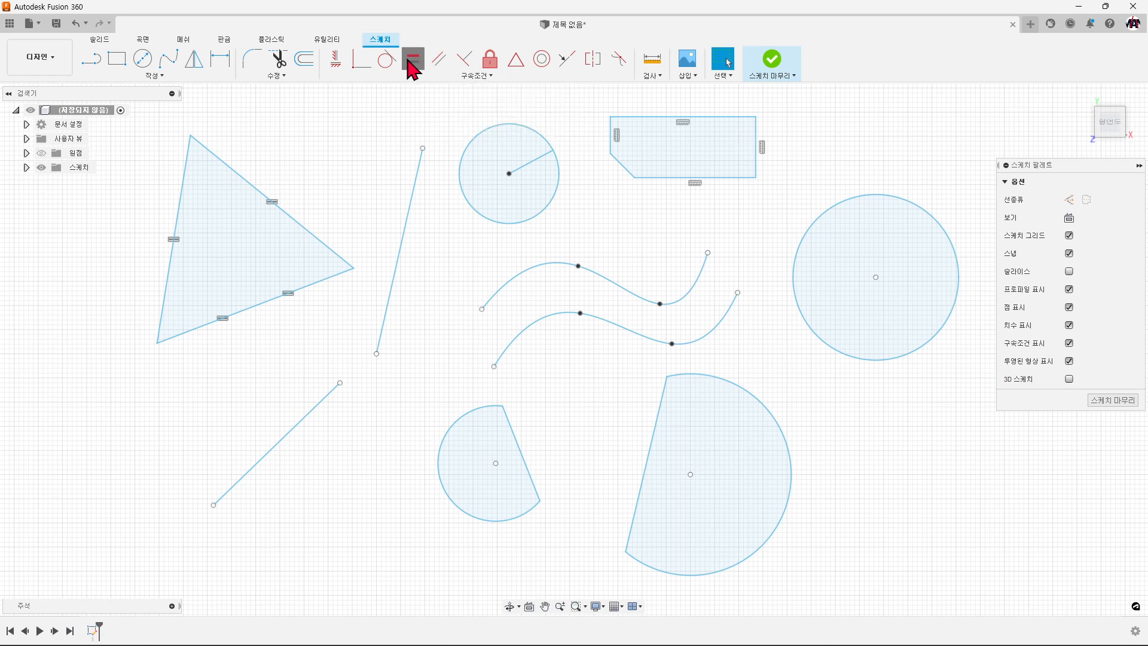
left_click(259, 311)
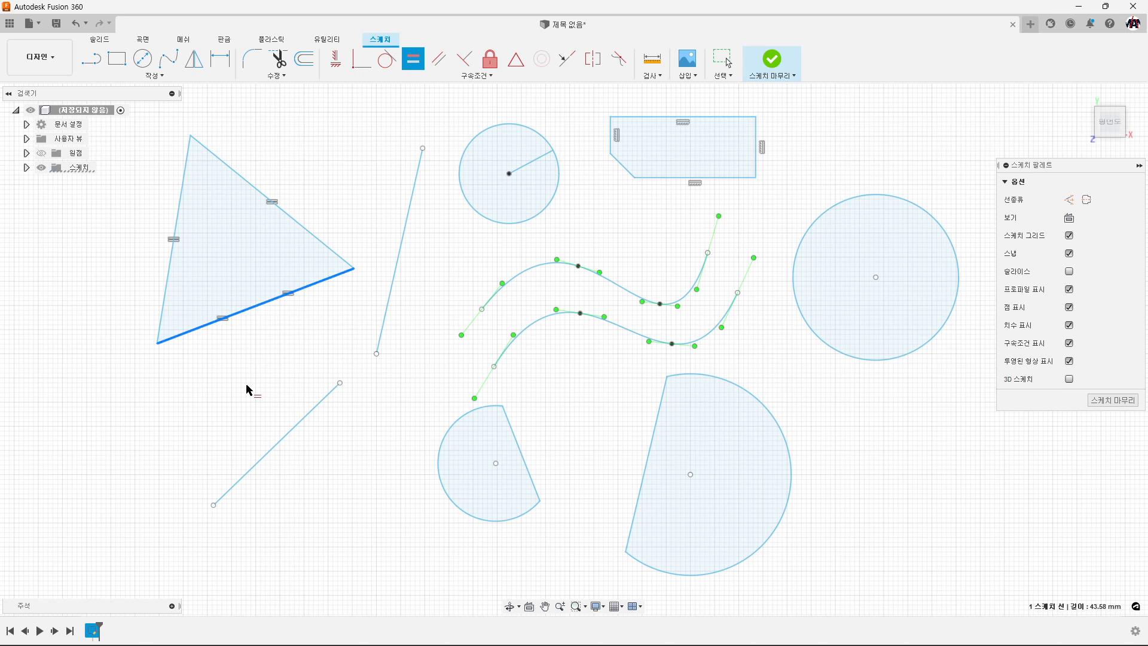
left_click(294, 430)
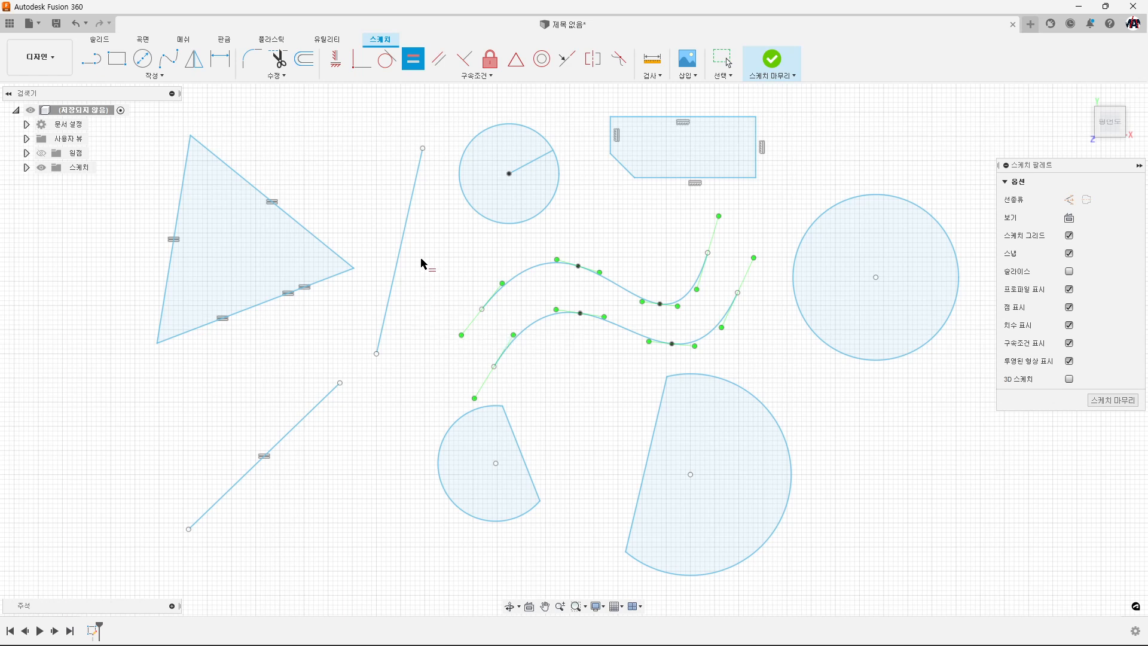
left_click(407, 230)
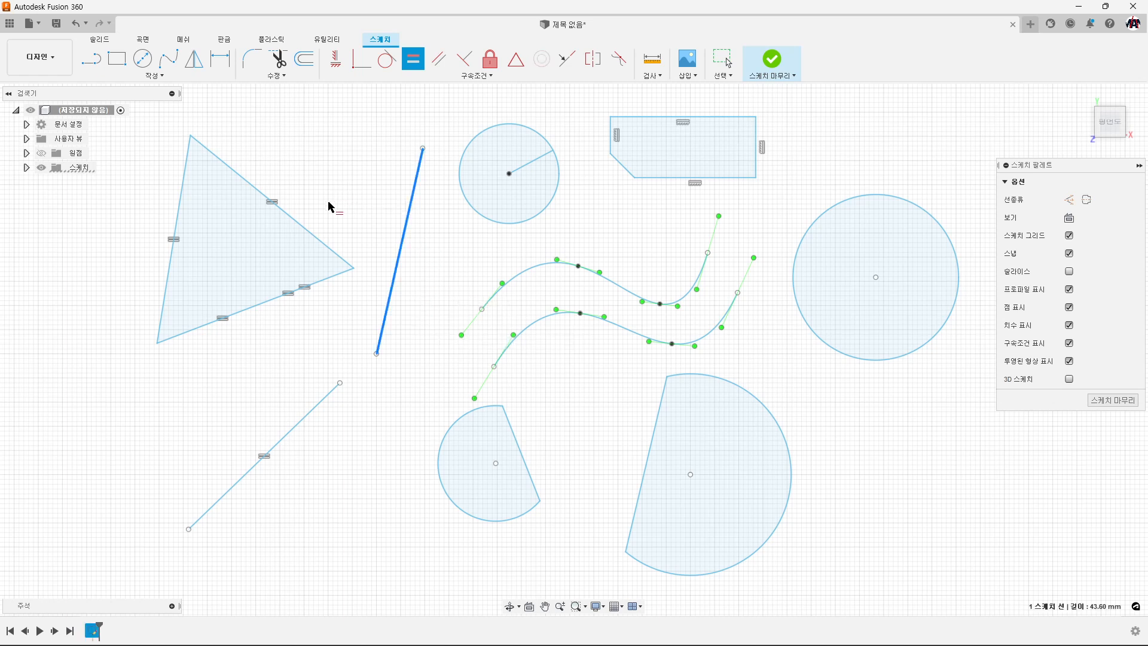
left_click(299, 228)
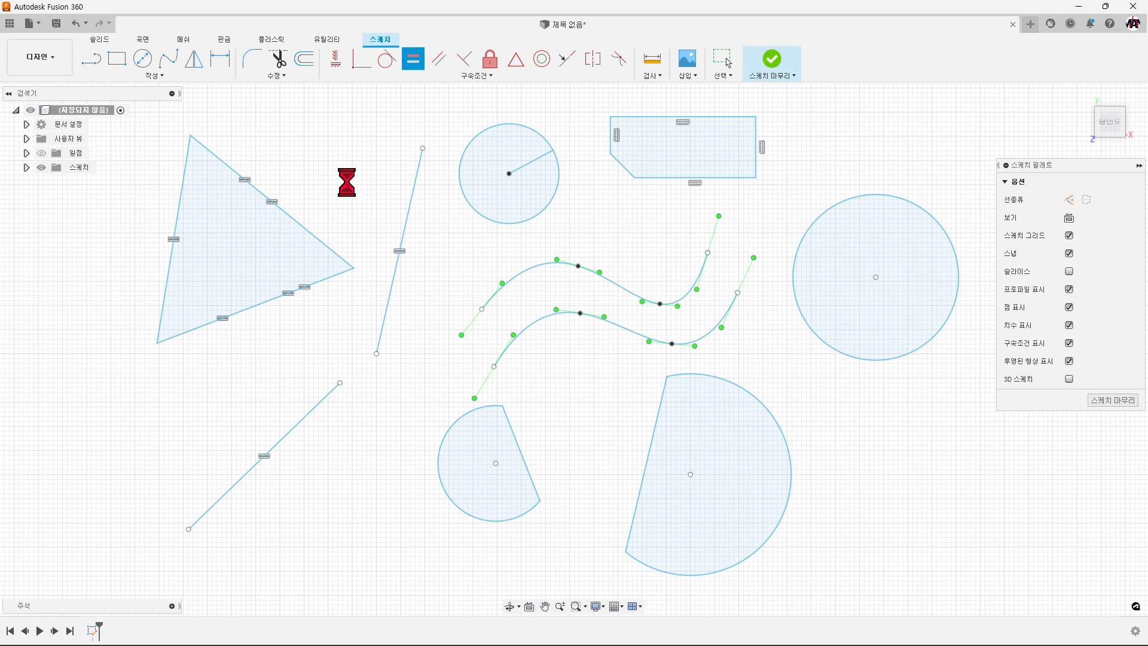
key("Escape")
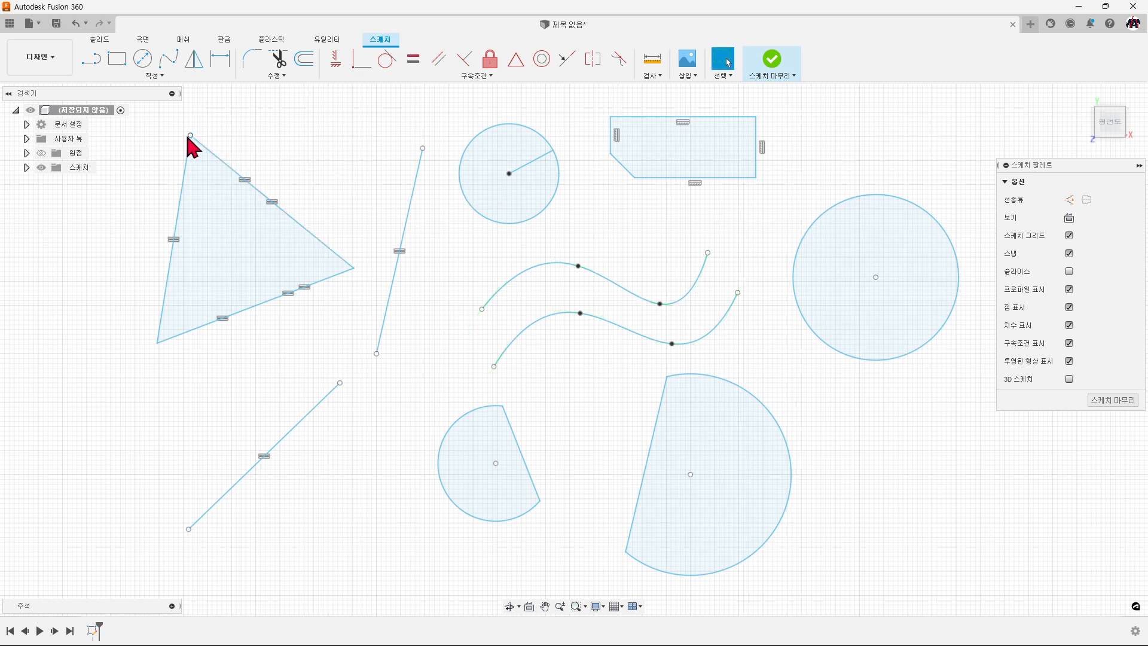
Step: Test the Equal constraints by moving the triangle's top corner slightly down and its lower-left corner down and to the right
mouse_move(189, 137)
left_mouse_down()
mouse_move(240, 209)
mouse_move(198, 150)
left_mouse_up()
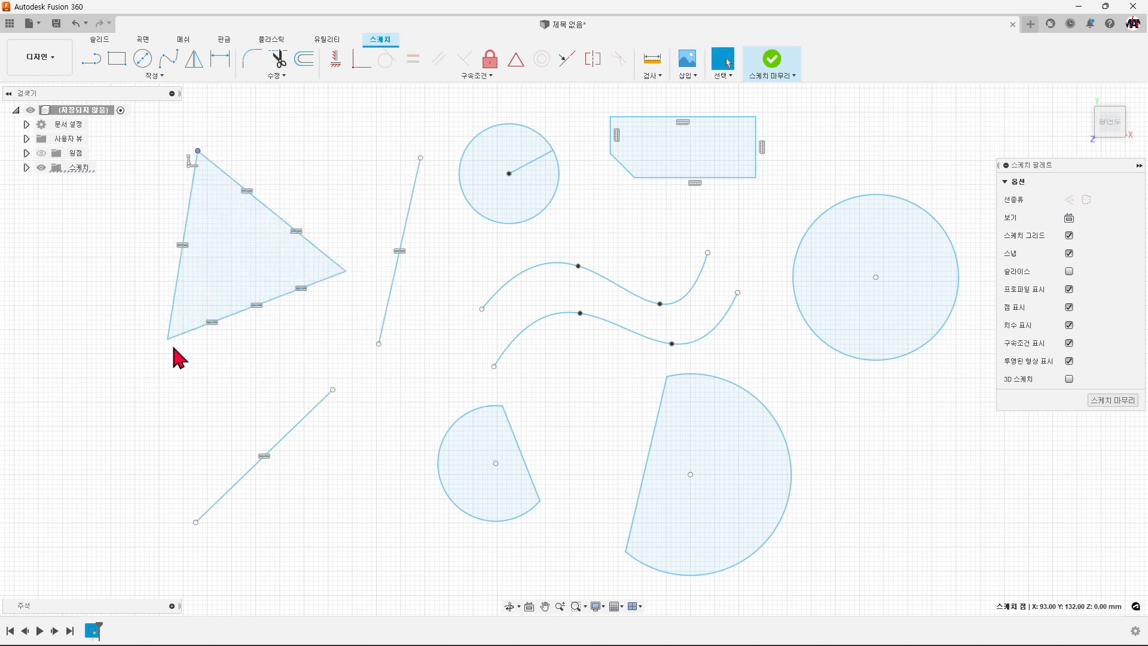
left_click_drag(167, 340, 194, 359)
left_click(417, 383)
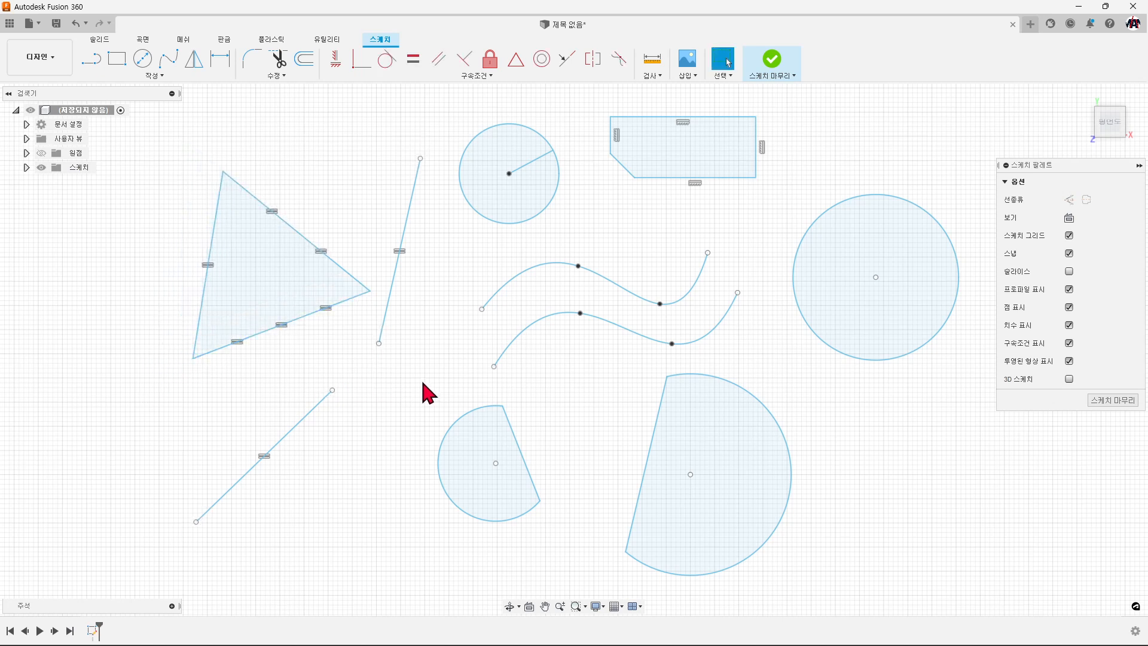
Step: Delete the Equal constraint linking the steep line to the triangle, and move the triangle's right corner inward to shrink it
left_click_drag(387, 243, 429, 273)
left_click_drag(371, 292, 340, 284)
left_click(412, 62)
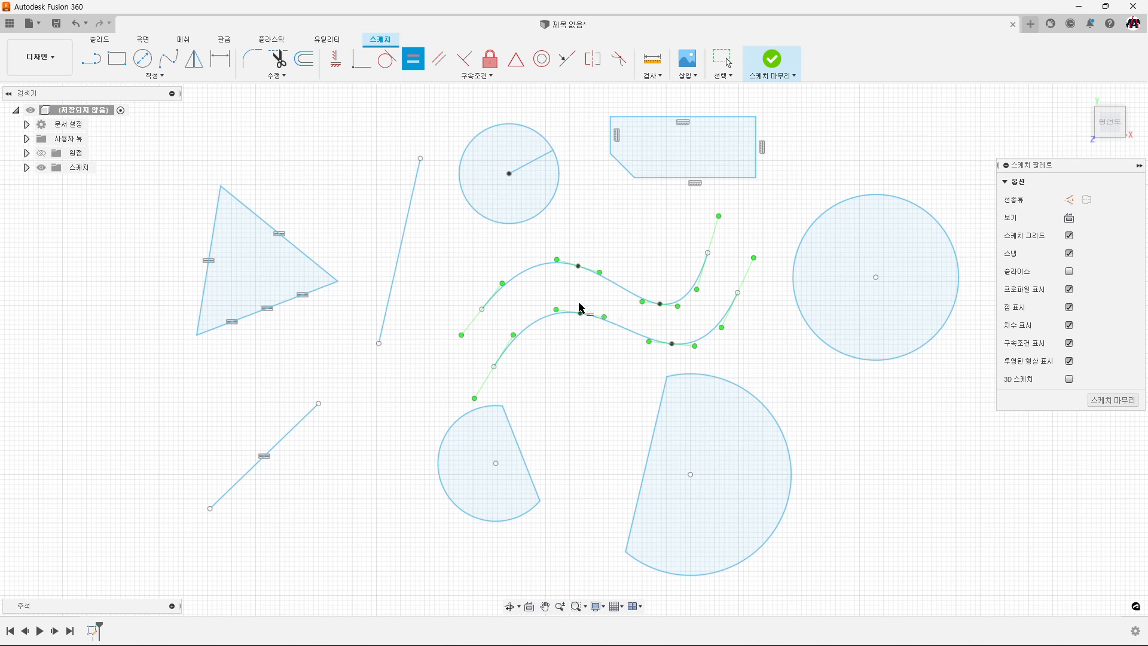
key("Escape")
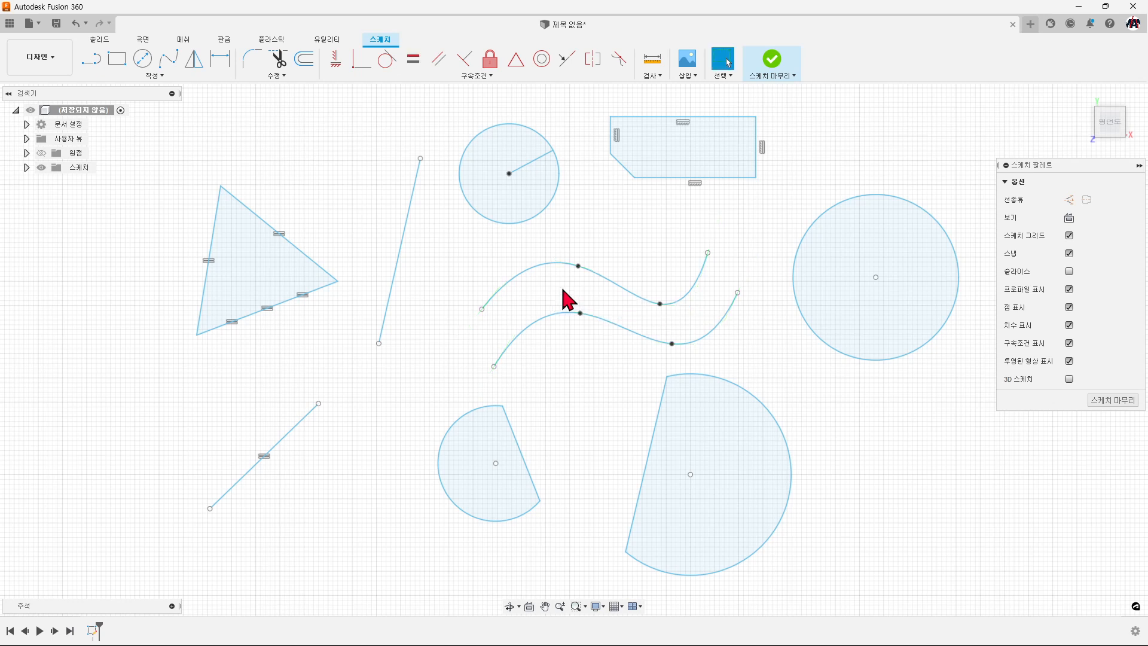
Step: Try an Equal constraint between the straight edges of the two cut circles below the splines, and undo it
left_click(418, 61)
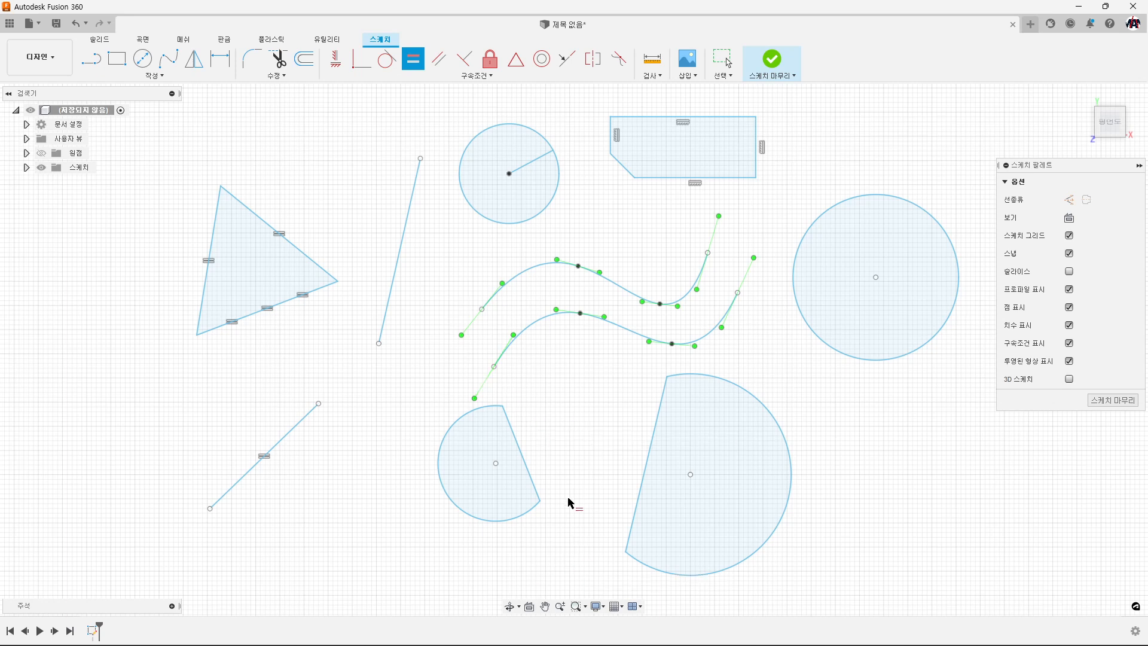
left_click(524, 456)
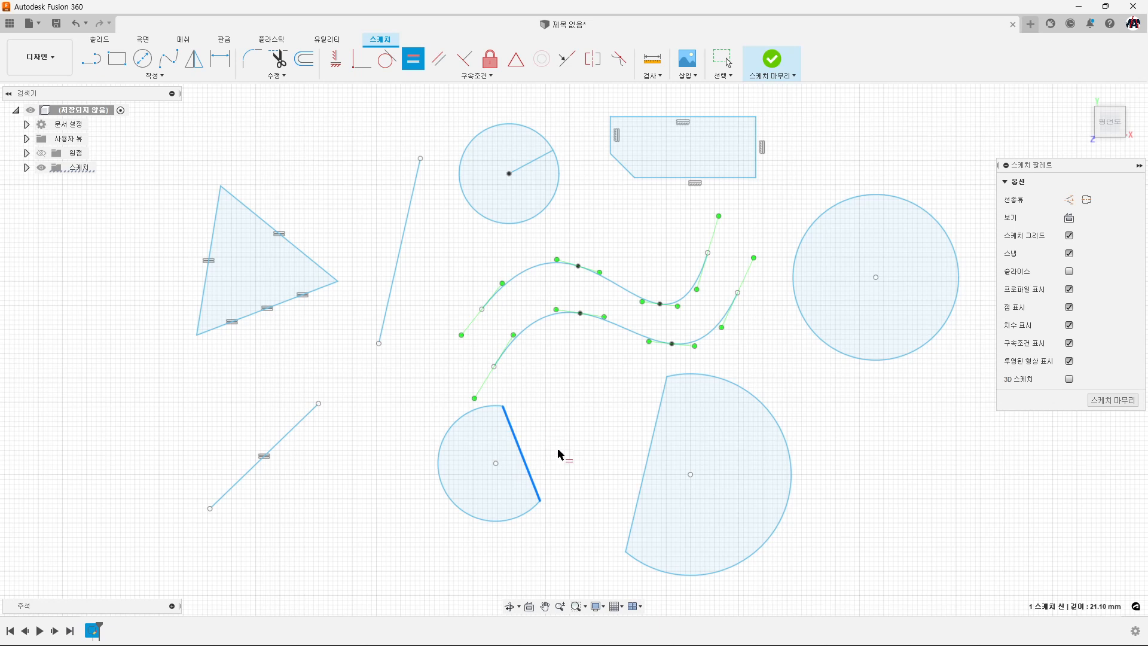
left_click(649, 456)
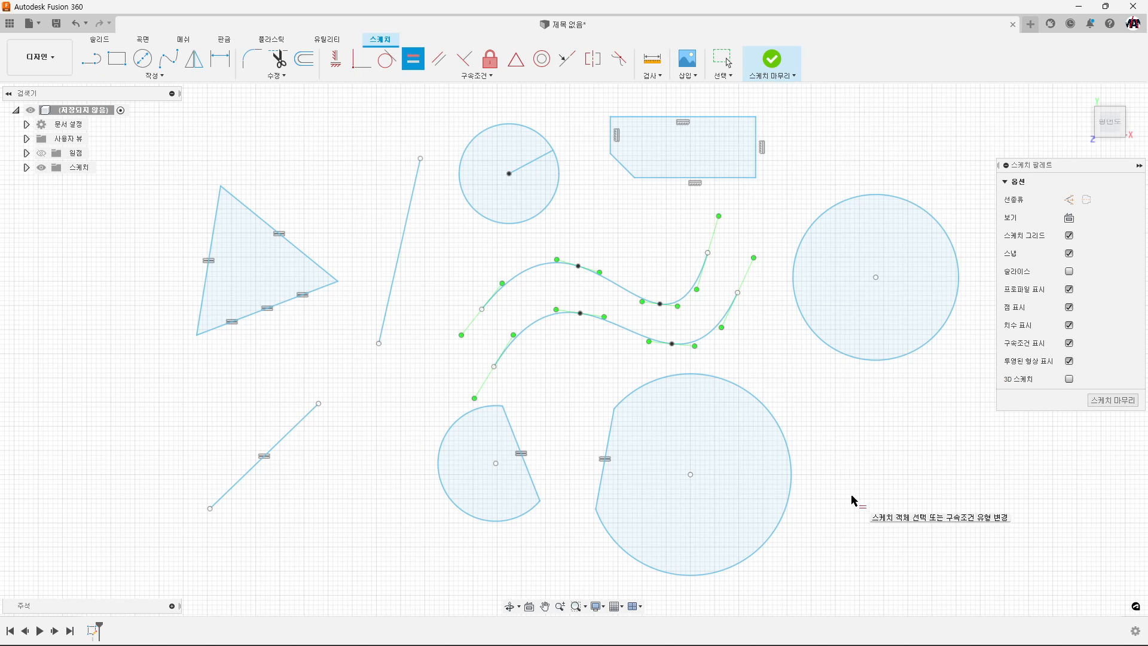
key("ctrl+z")
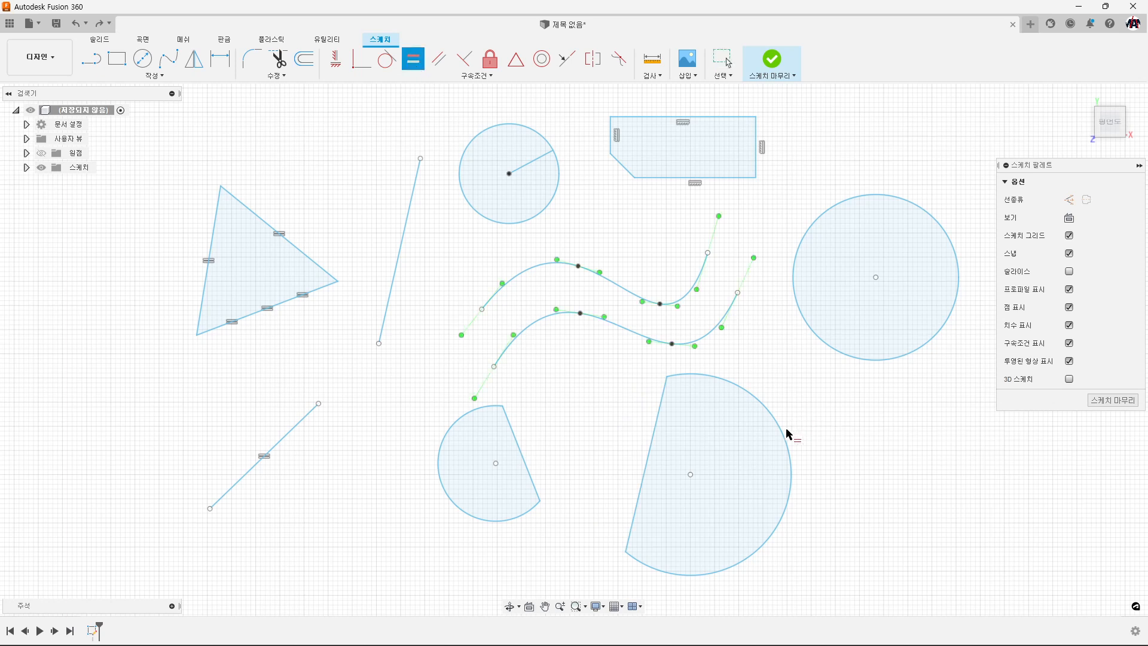
Step: Apply Equal constraints between the two cut circles, first to their arcs and then to their straight edges
left_click(788, 435)
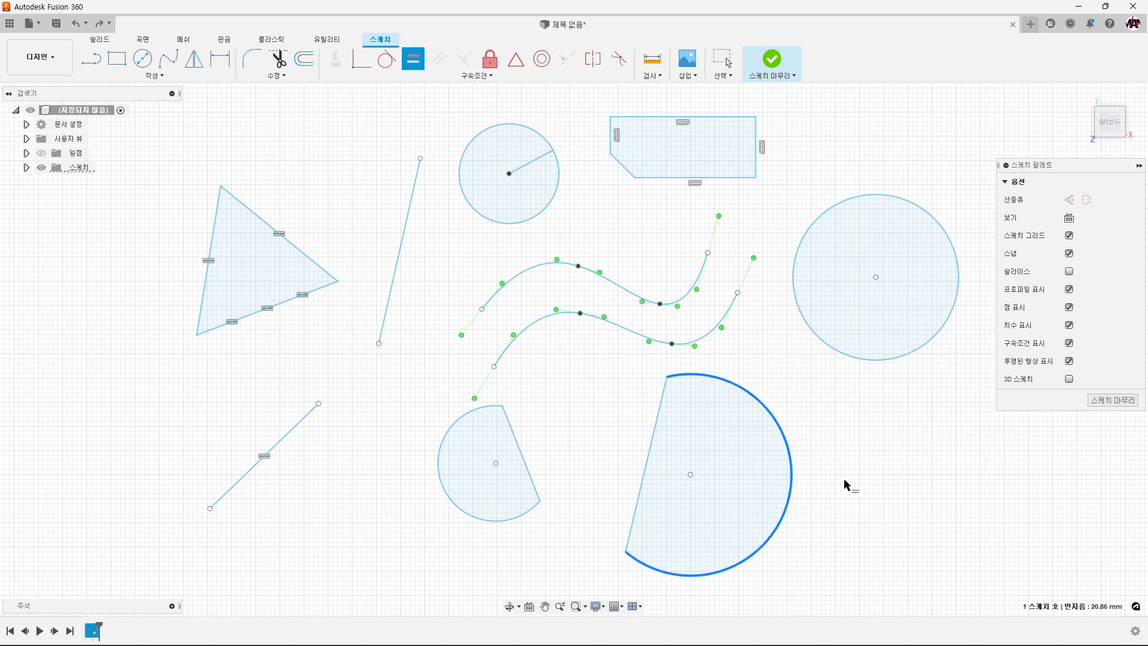
left_click(449, 498)
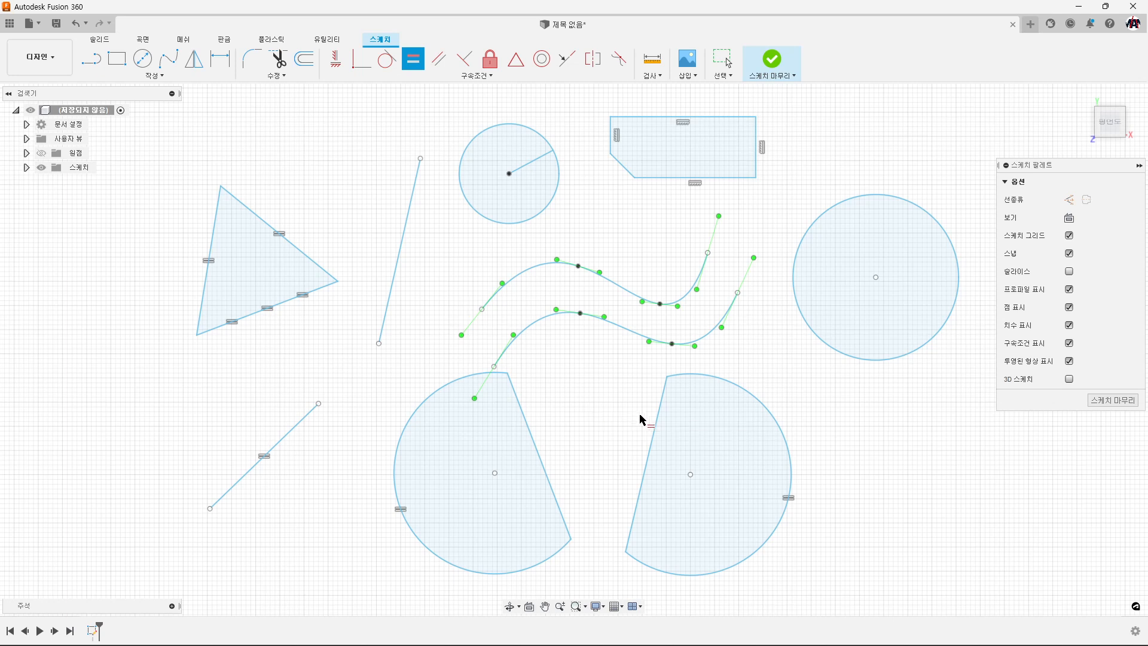
left_click(655, 429)
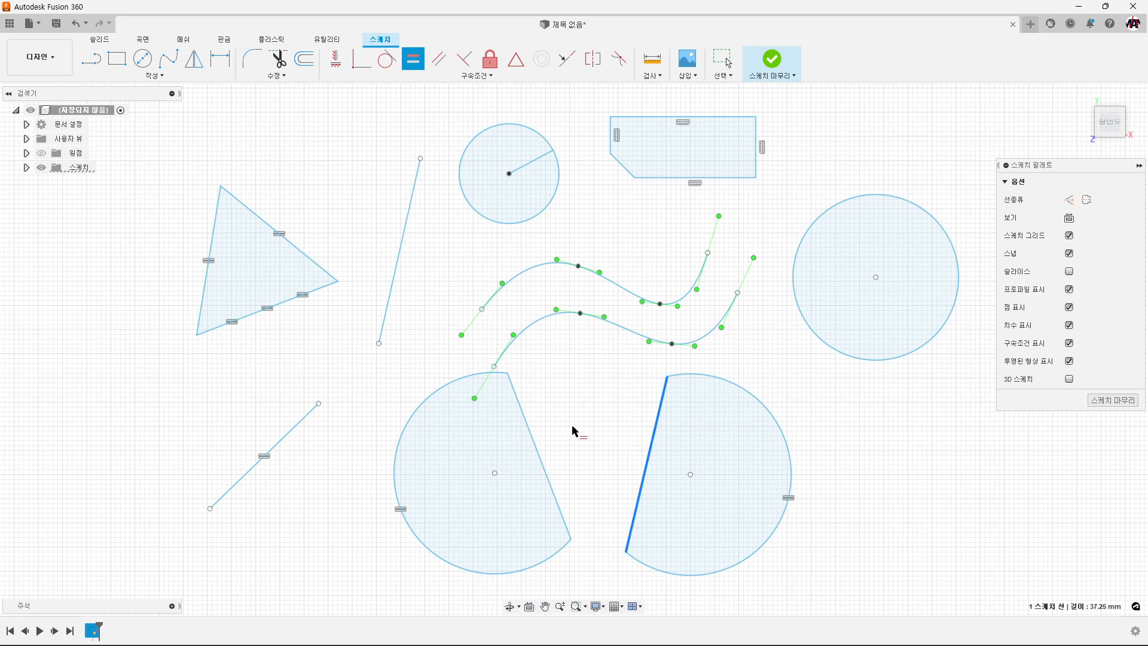
left_click(533, 446)
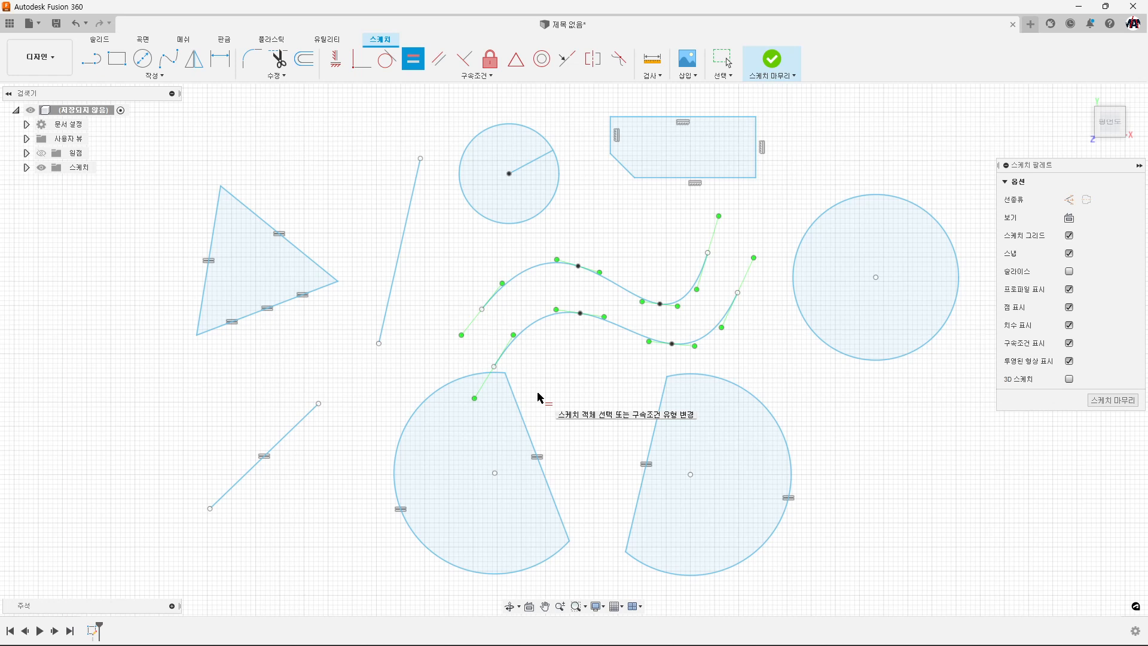
key("Escape")
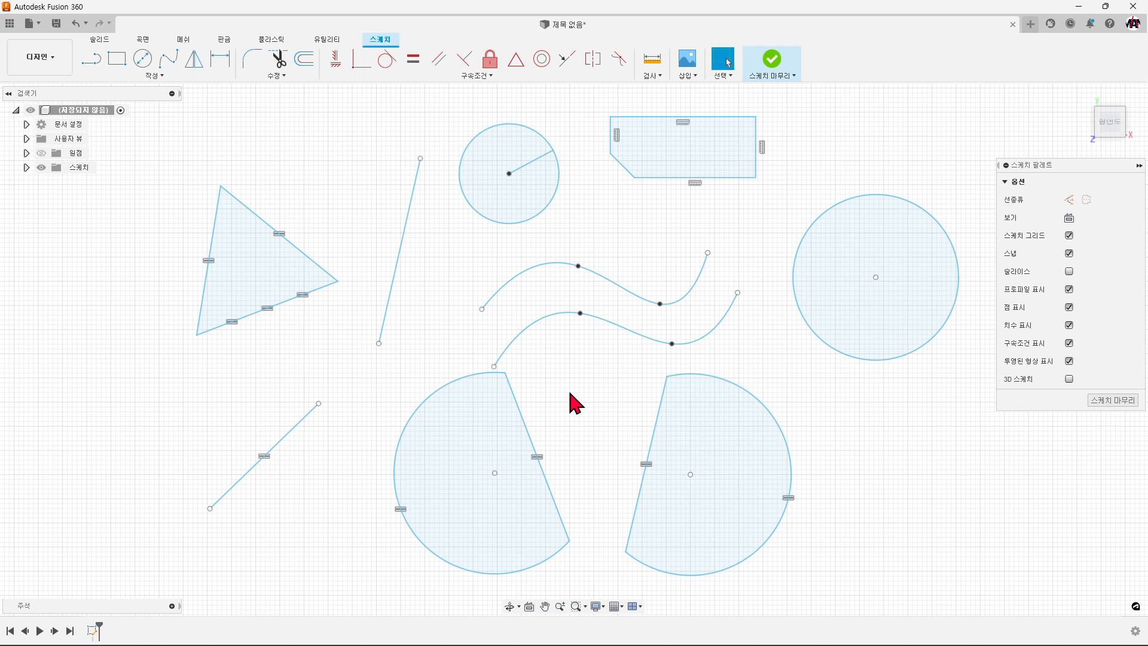
Step: Make the straight edges of the two cut circles parallel, using the smaller original circle's edge as the first selection
left_click(440, 65)
left_click(526, 430)
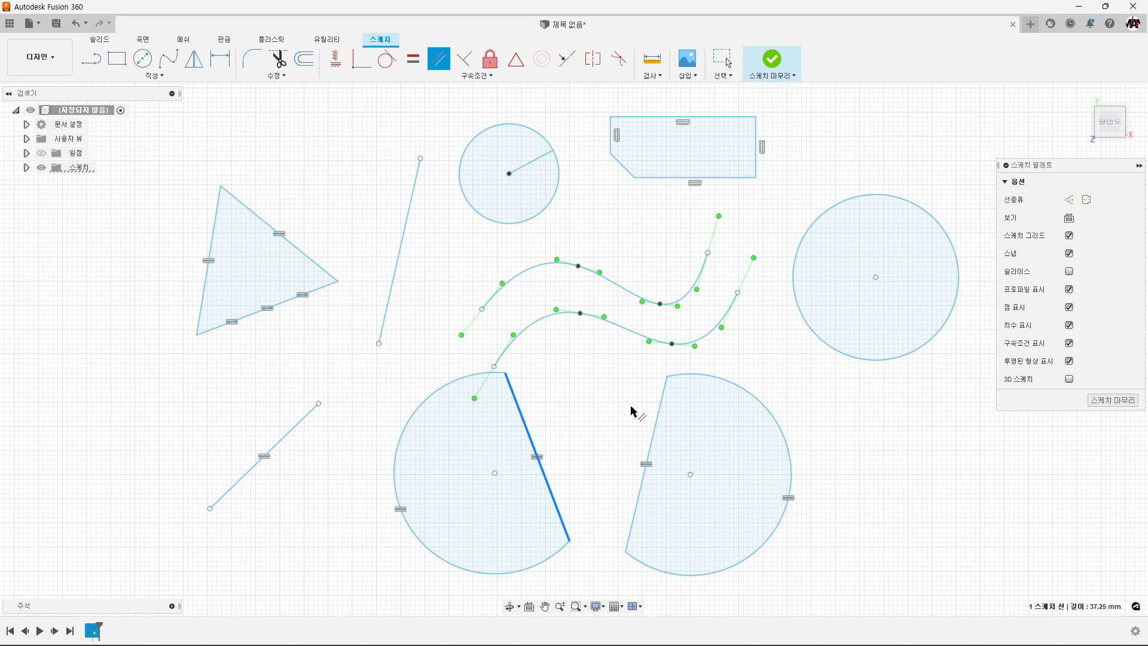
left_click(658, 412)
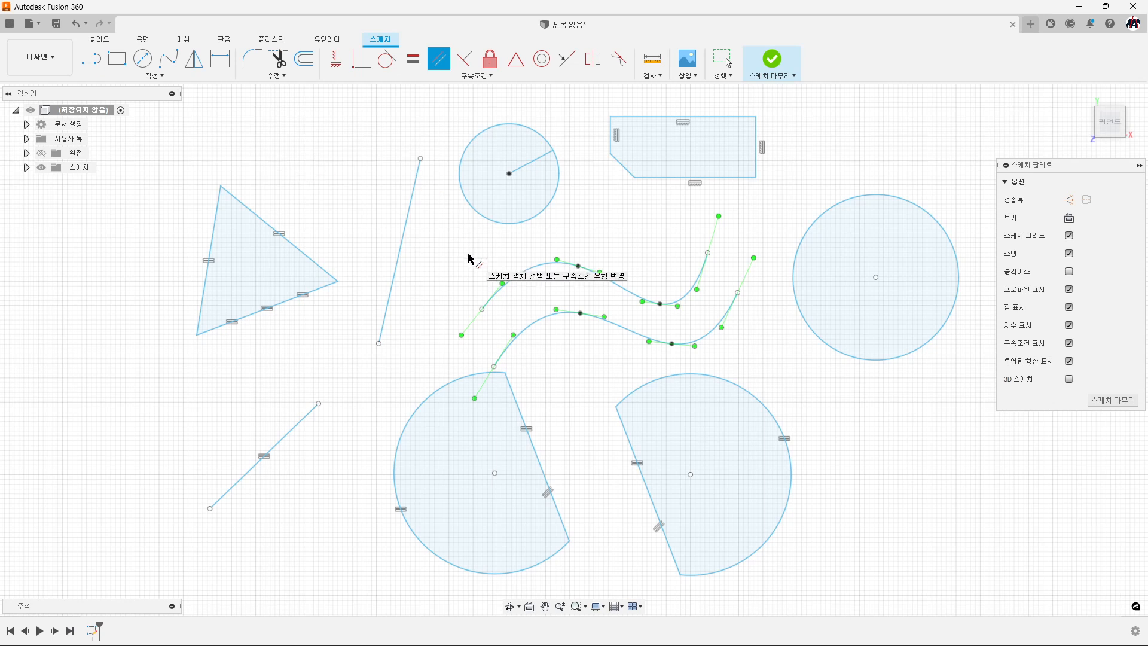
Step: Apply a Parallel constraint between the triangle's upper-right side and the steep separate line beside it
left_click(254, 213)
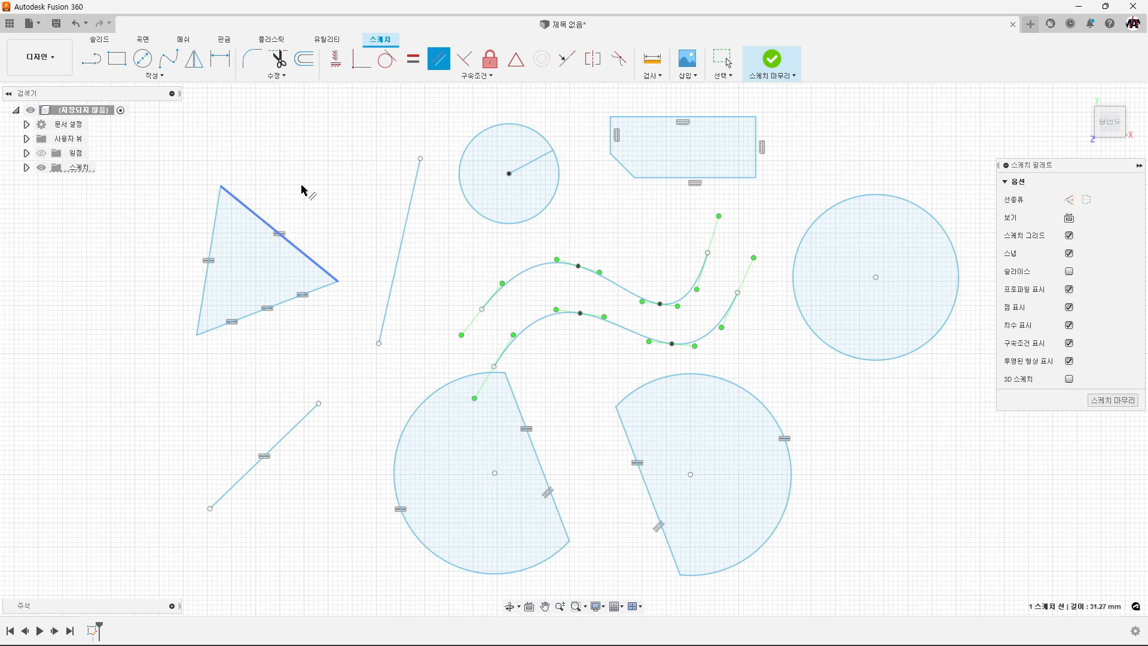
left_click(412, 199)
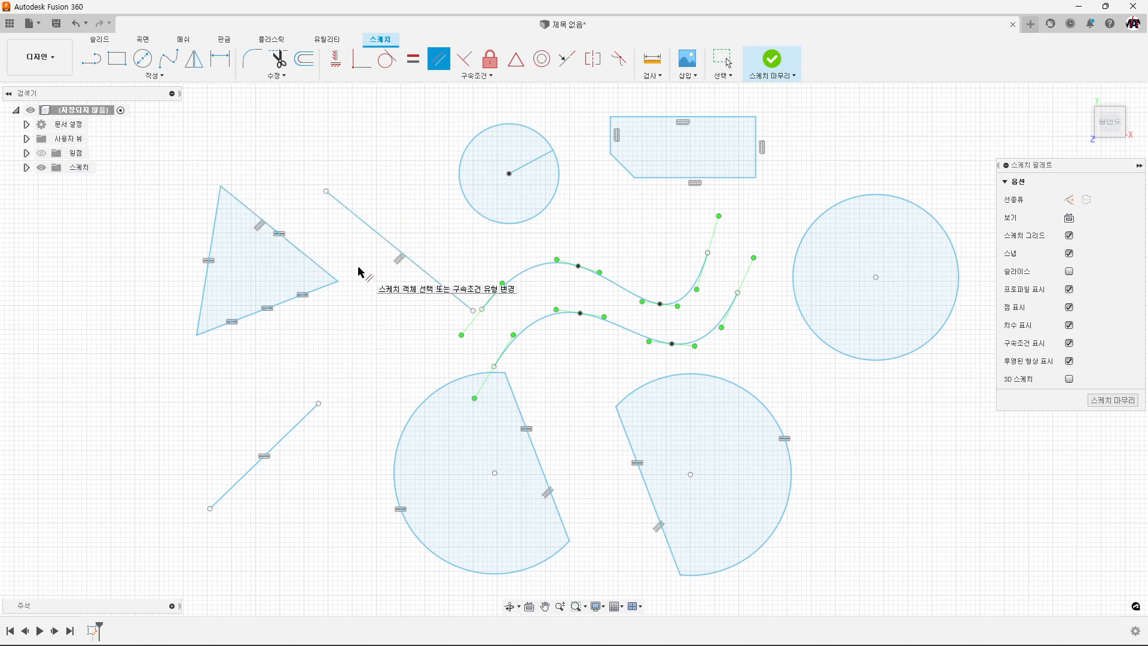
key("Escape")
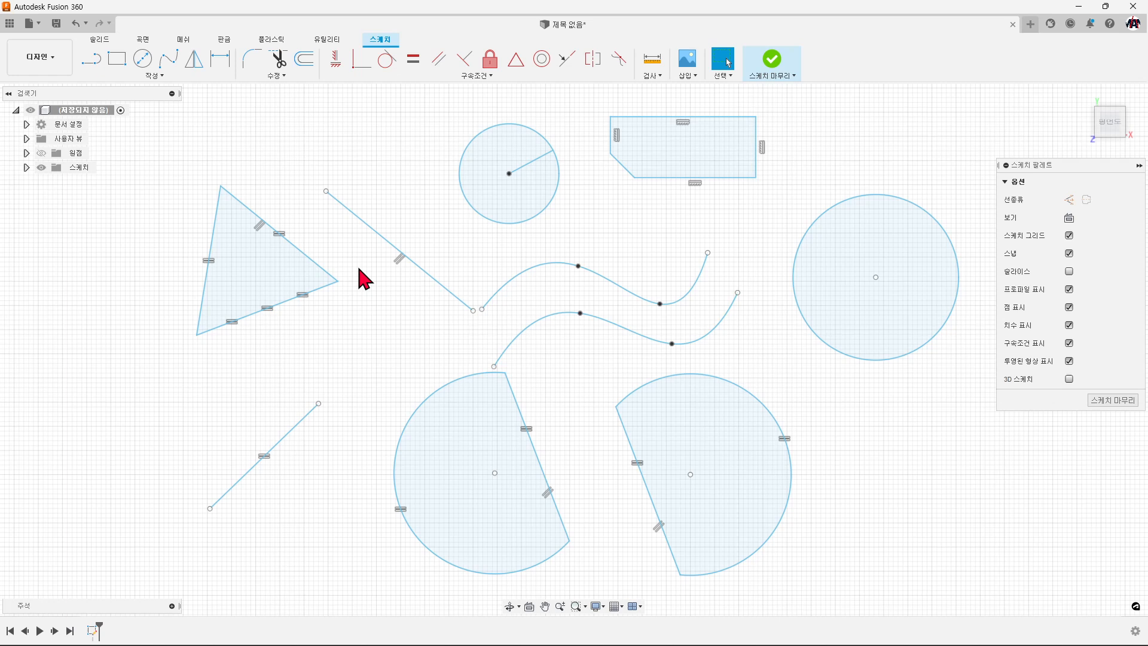
Step: Test the Parallel constraint by moving the triangle's right corner downward so that the triangle and the line rotate
mouse_move(335, 281)
left_mouse_down()
mouse_move(320, 341)
mouse_move(333, 293)
left_mouse_up()
left_click(390, 312)
left_click_drag(333, 292, 349, 321)
left_click(437, 190)
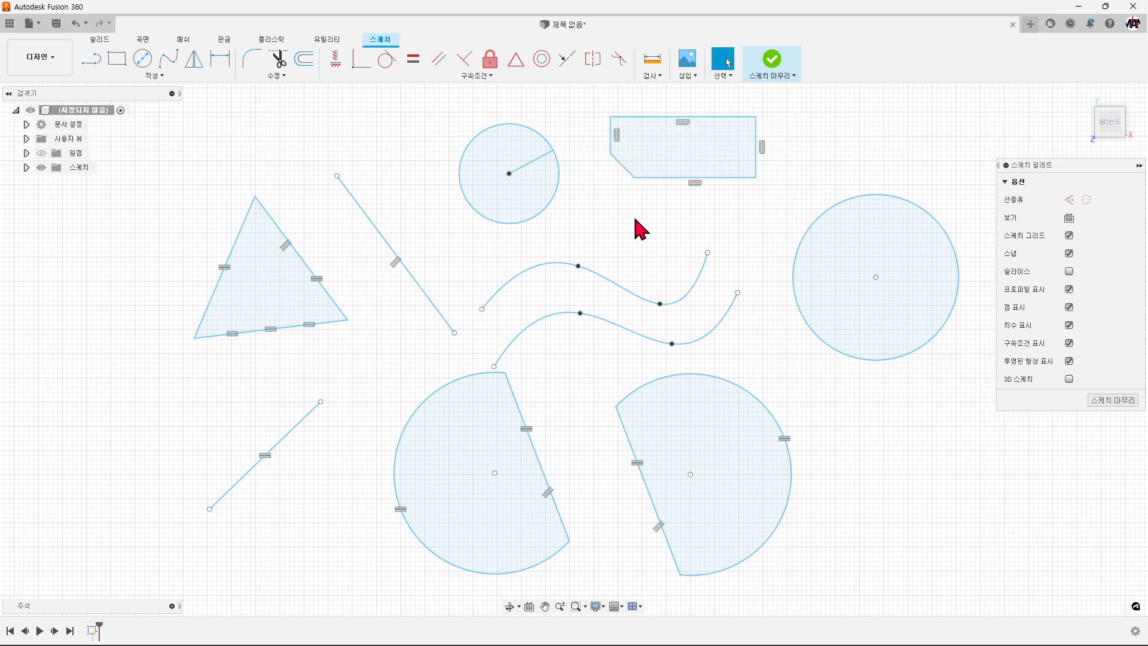
Step: Make the small circle's inner radius line parallel to the slanted corner edge of the clipped rectangle, selecting the corner edge first
left_click(441, 60)
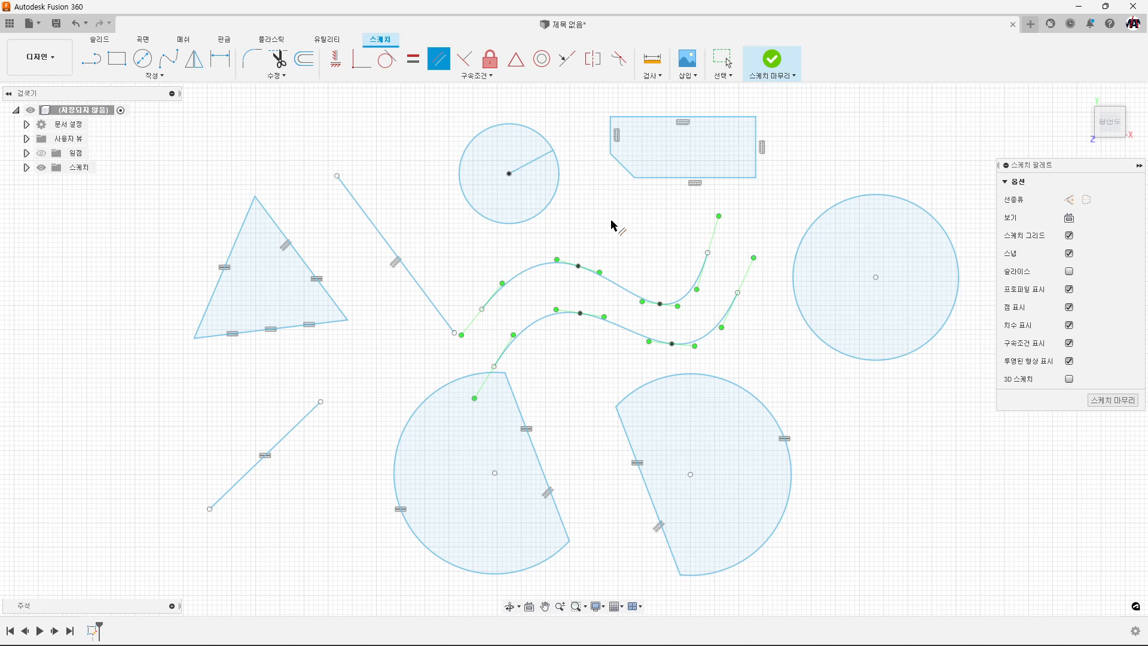
left_click(622, 174)
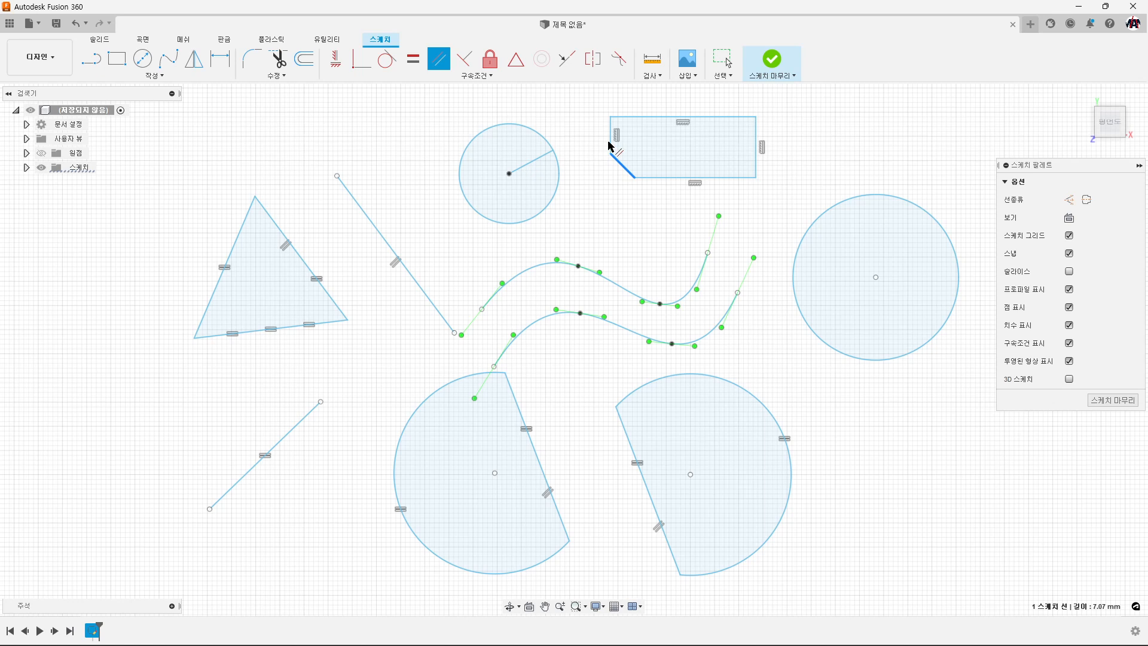
left_click(541, 164)
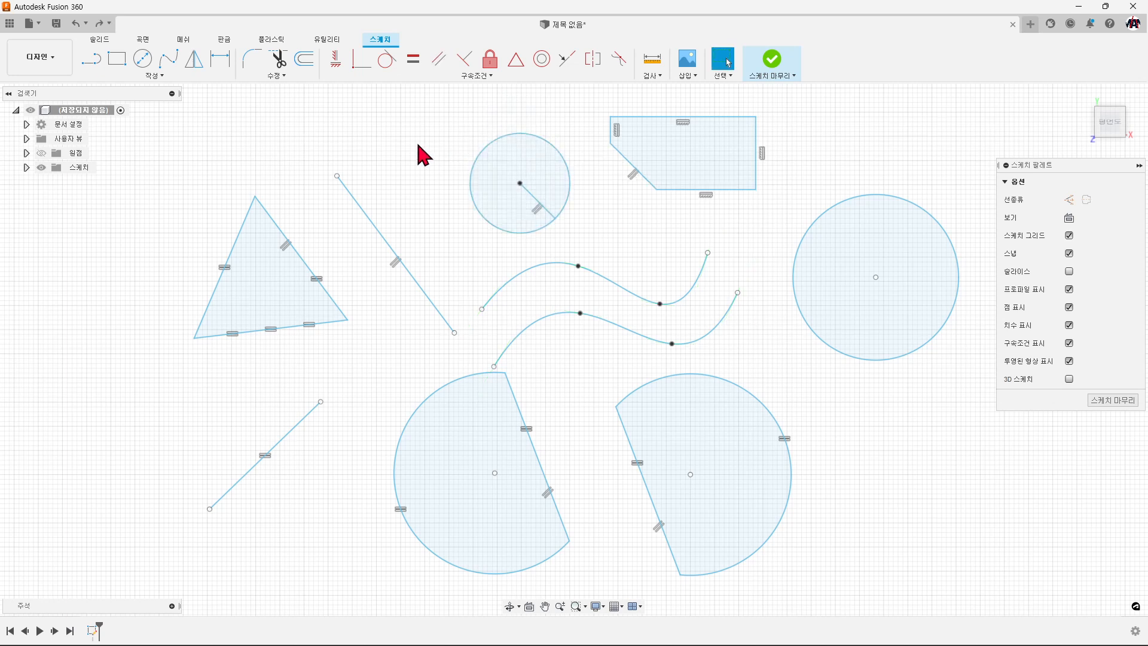
Step: Apply a Parallel constraint between the separate diagonal line below the triangle and the triangle's bottom side
left_click(439, 59)
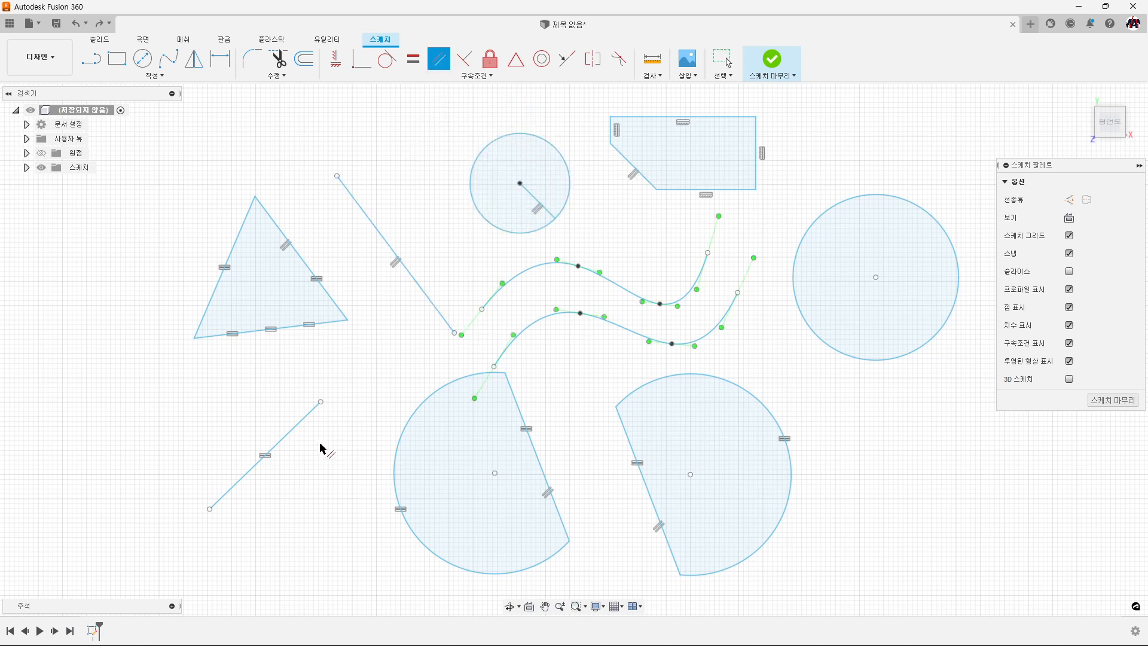
left_click(306, 425)
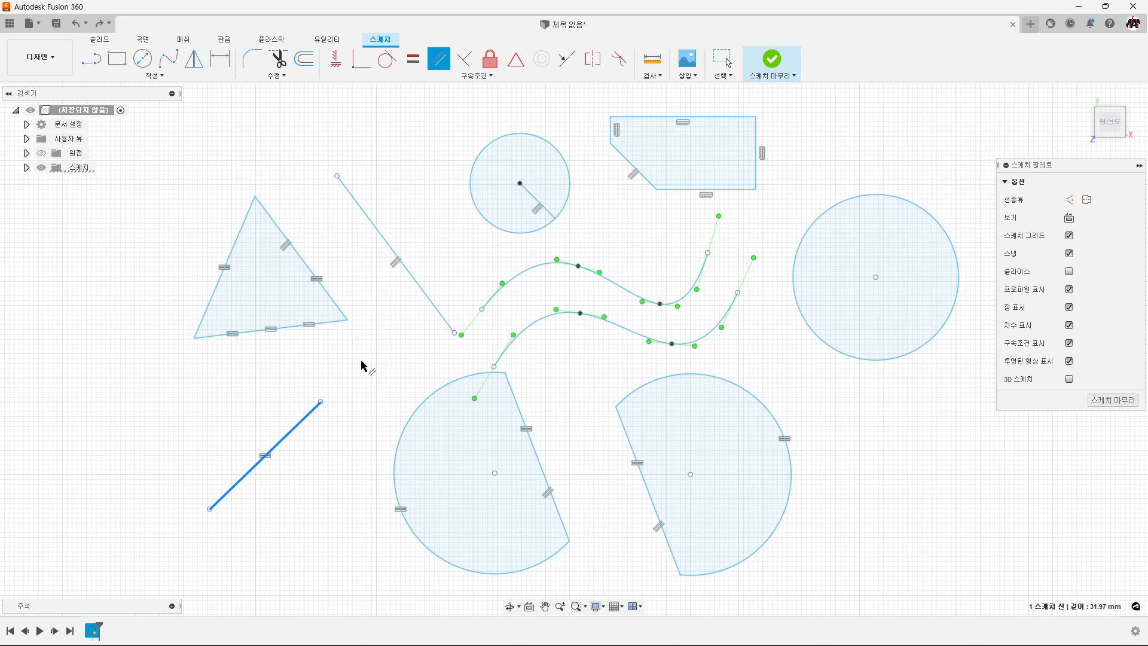
left_click(295, 331)
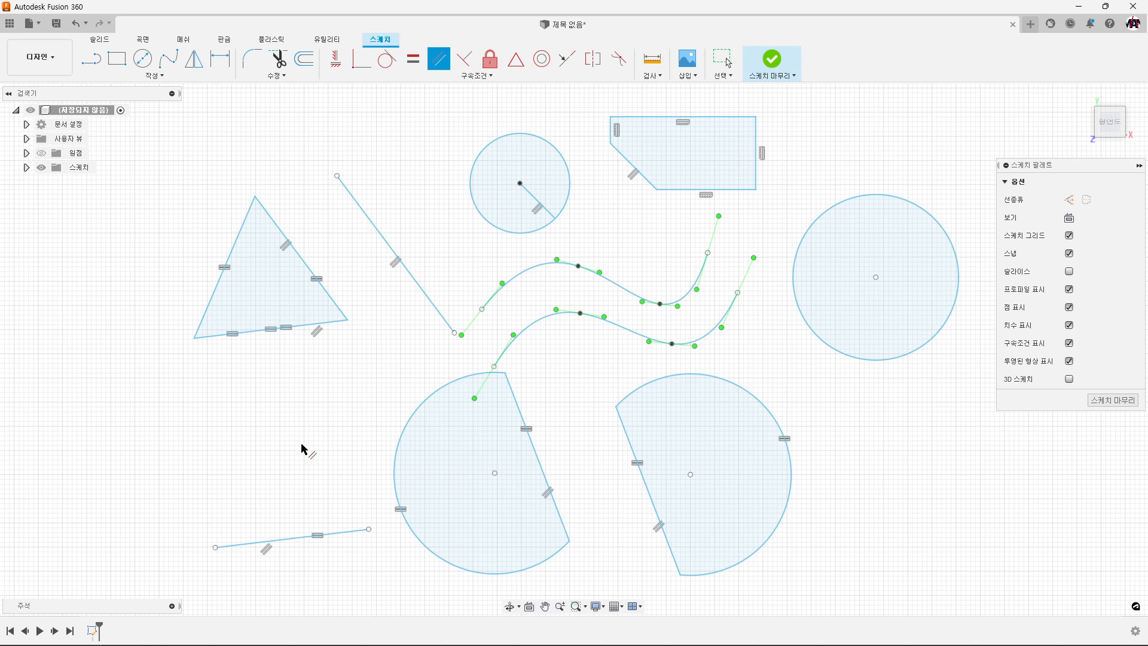
Step: Apply an Equal constraint between the large full circle and the arc of the nearest cut circle, selecting the full circle first
left_click(413, 61)
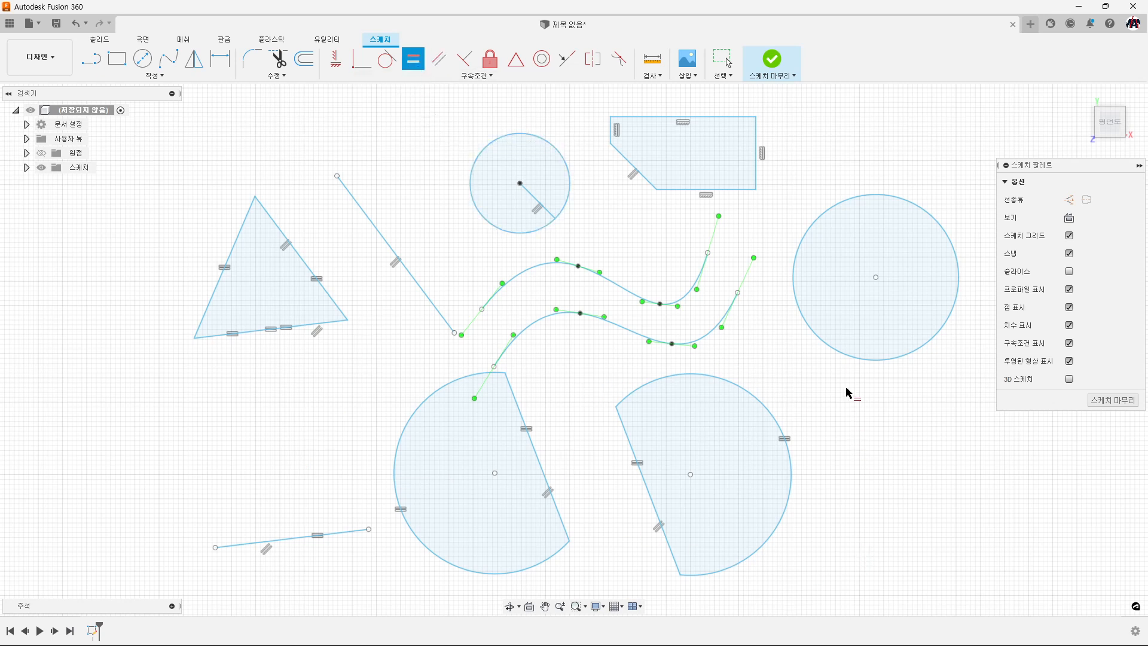
left_click(846, 360)
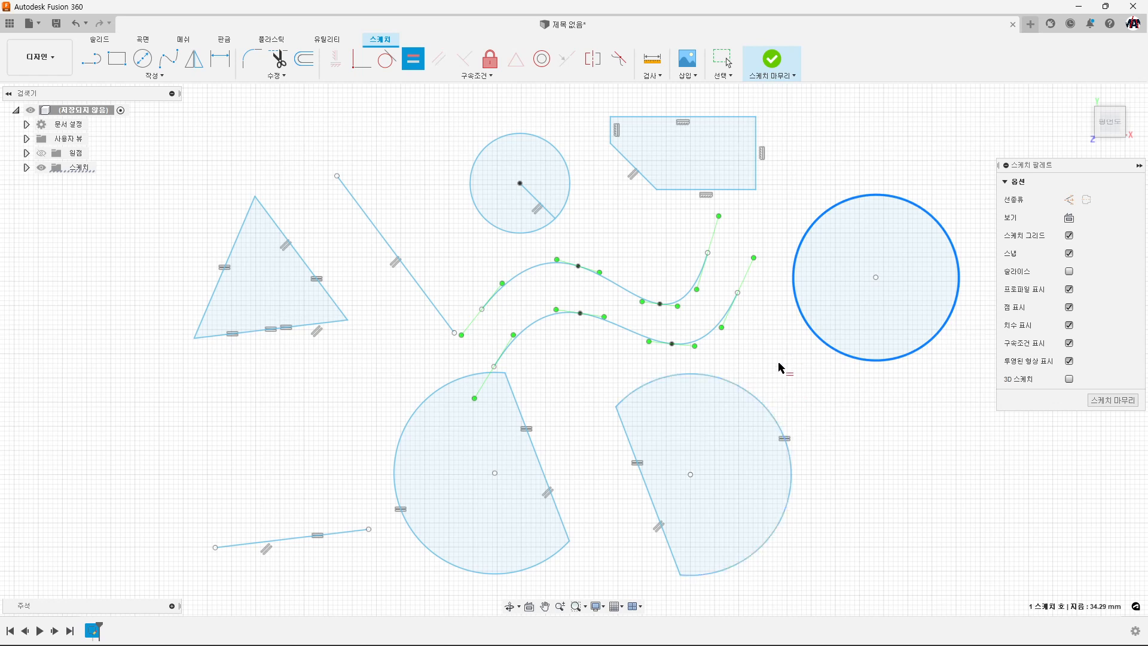
left_click(769, 404)
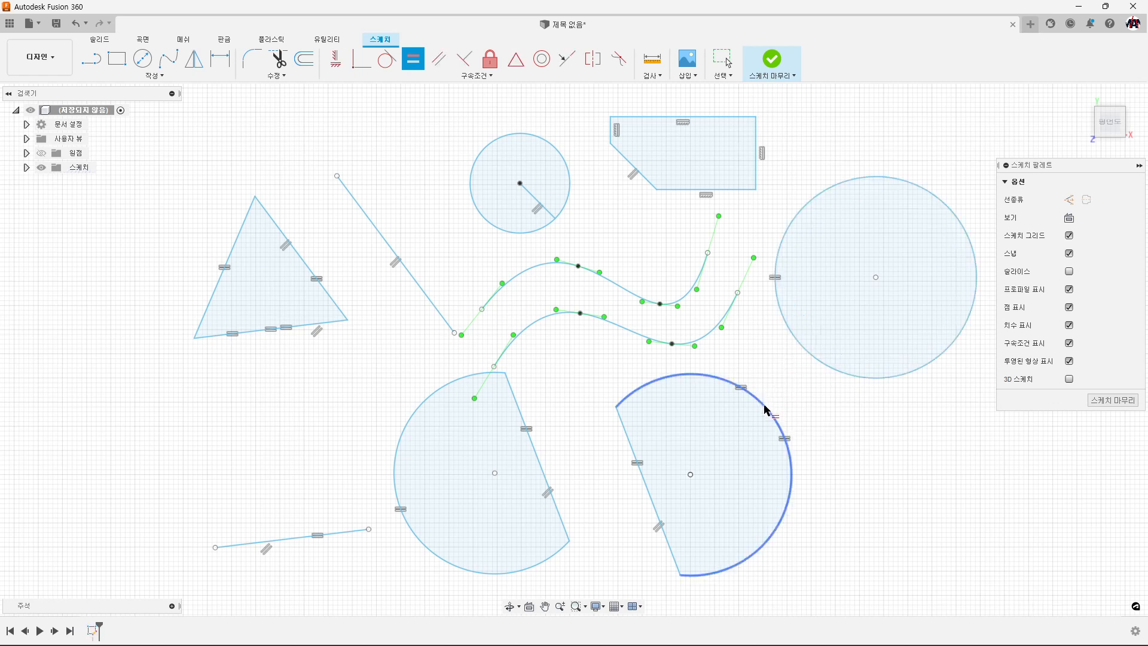